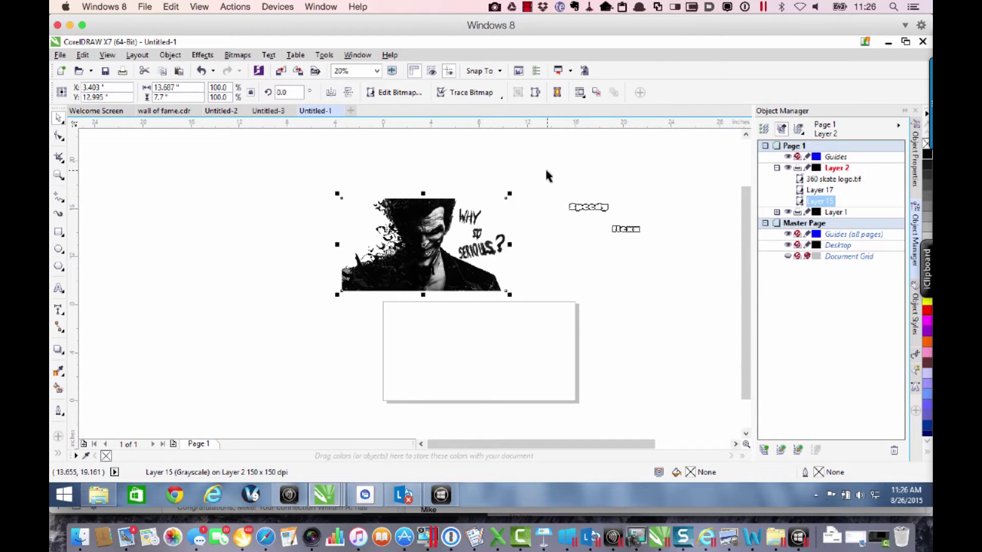
Send the Joker bitmap to PHOTO-PAINT with Edit Bitmap and open Adjust > Tone Curve
left_click(432, 146)
left_click(419, 221)
right_click(419, 221)
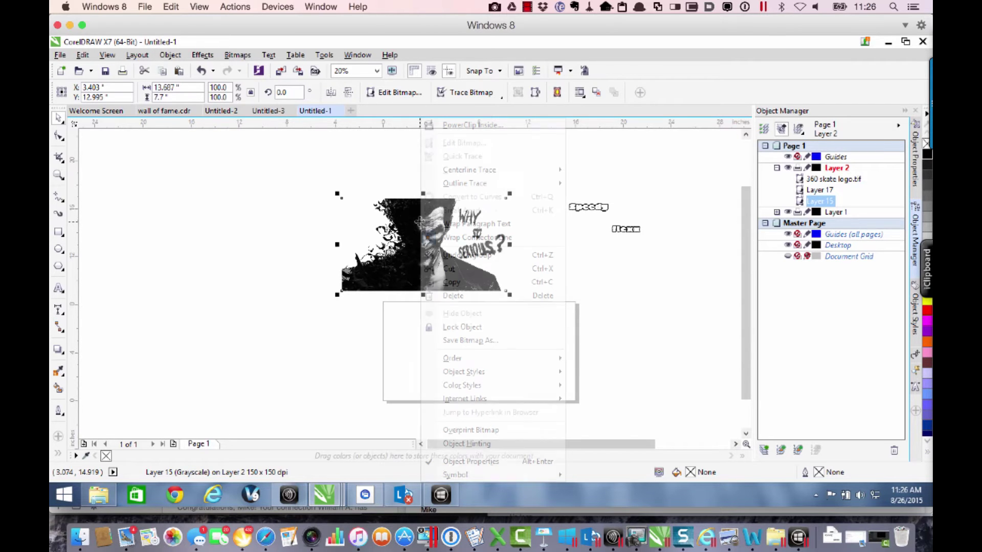
left_click(450, 146)
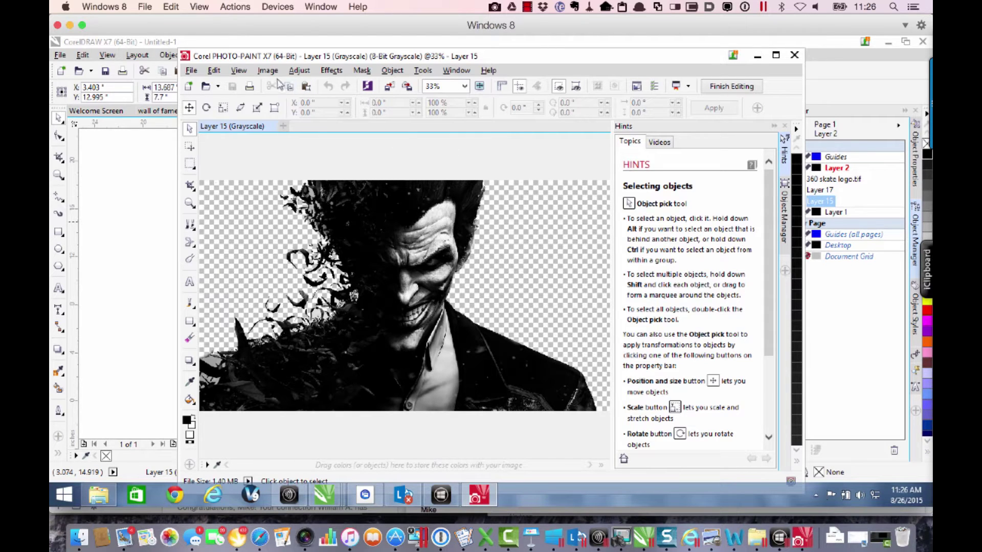
left_click(300, 72)
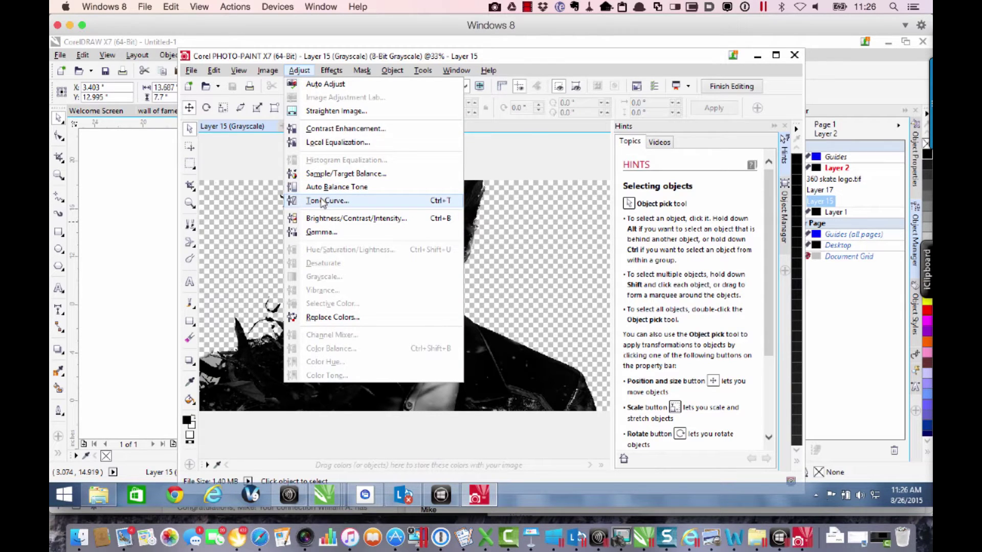
left_click(322, 202)
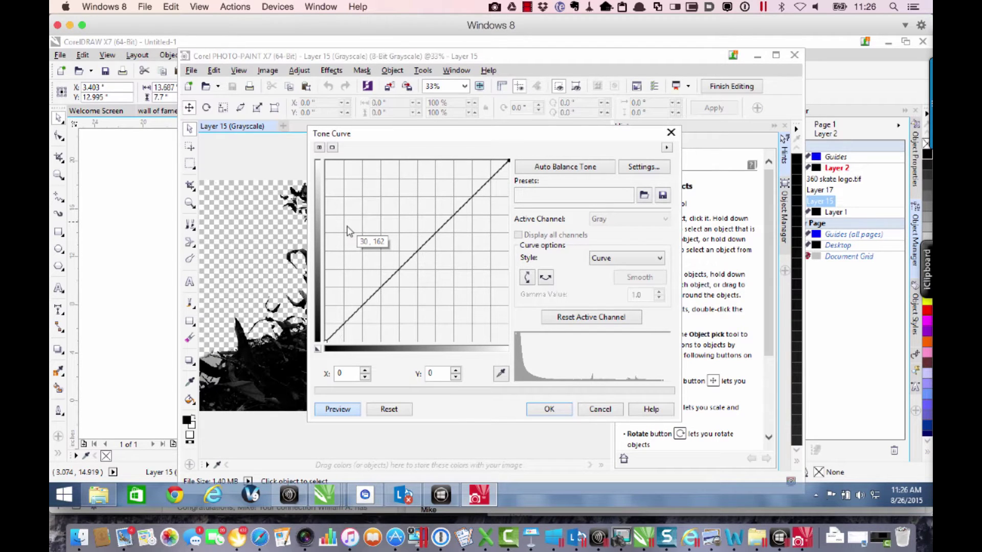
Show before/after previews and add low and high curve points, raising the low point to brighten shadows
left_click(319, 147)
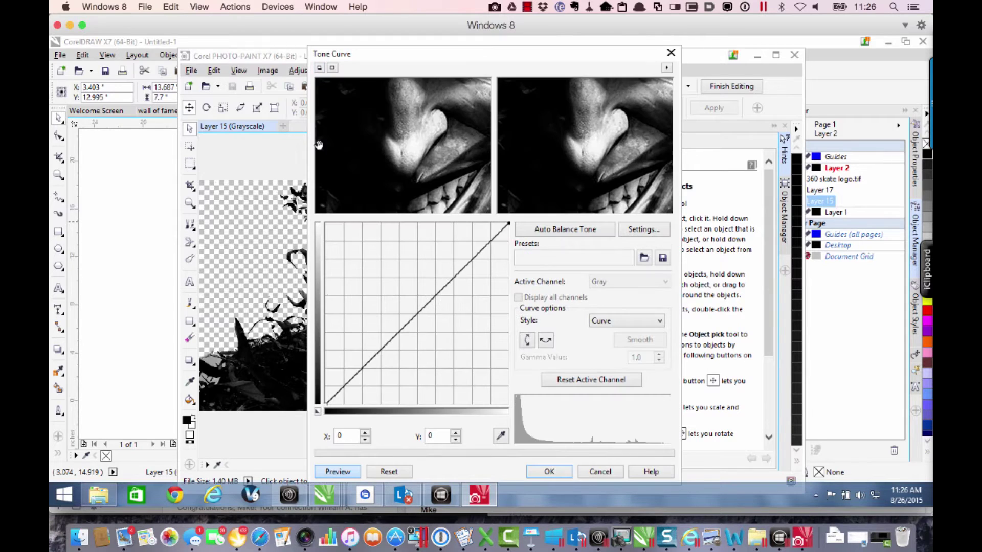
right_click(381, 143)
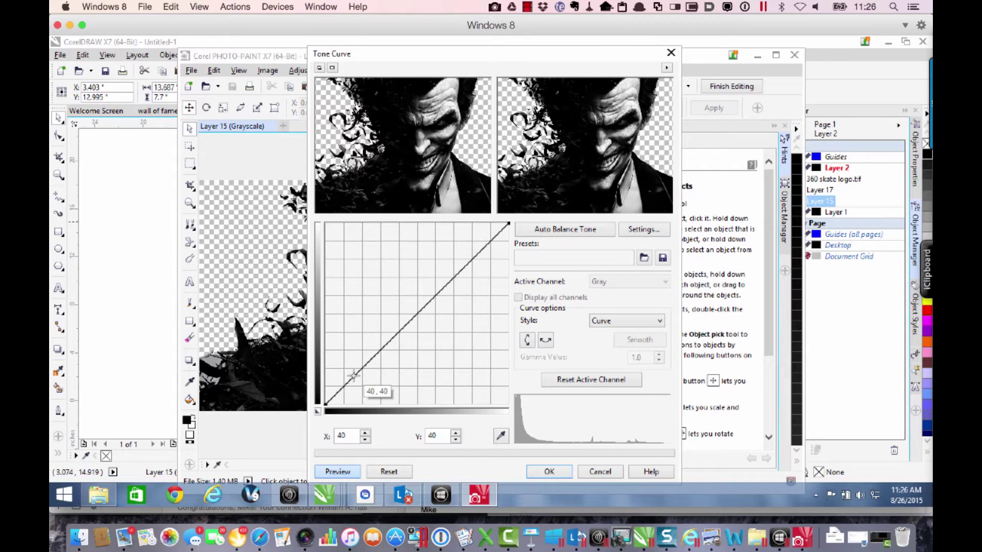
left_click(353, 376)
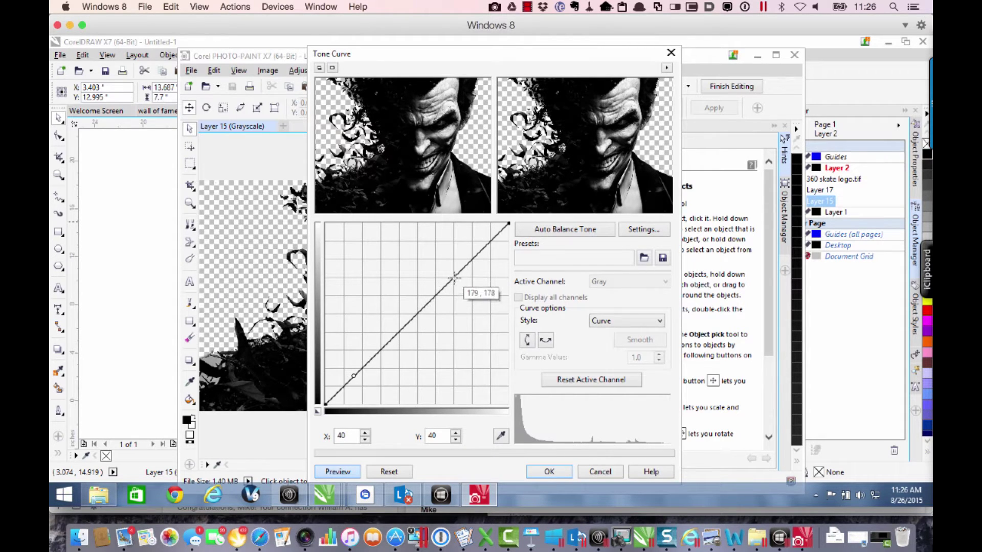
left_click(454, 277)
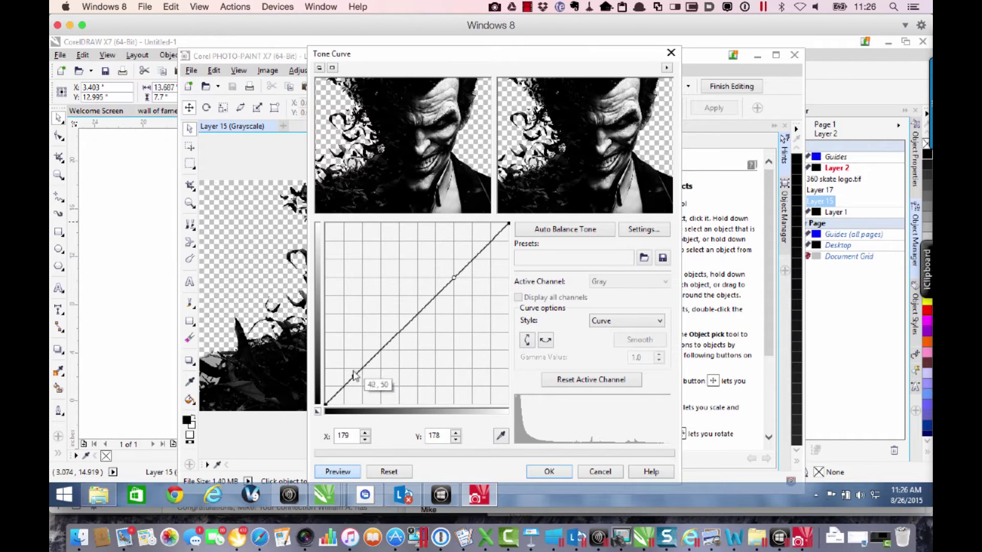
left_click_drag(353, 375, 341, 335)
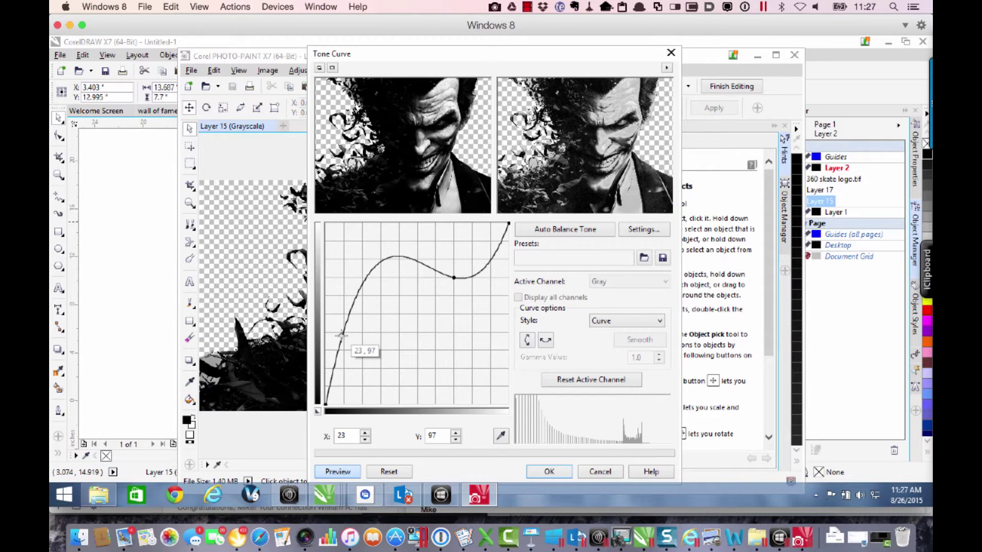
left_click_drag(341, 335, 341, 335)
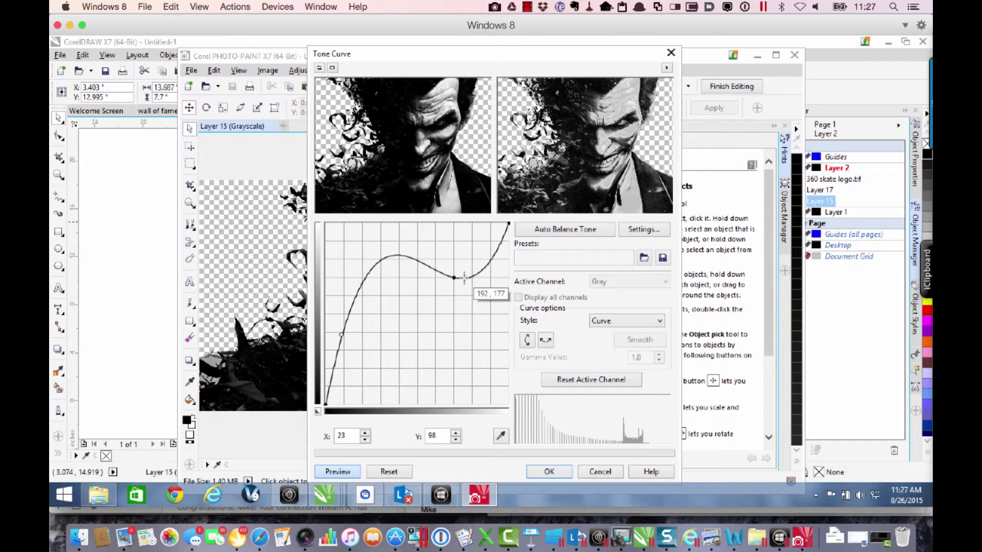
Add upper and peak points, shaping the curve into a steep wave peaking at 71, 247
left_click(463, 277)
left_click(486, 265)
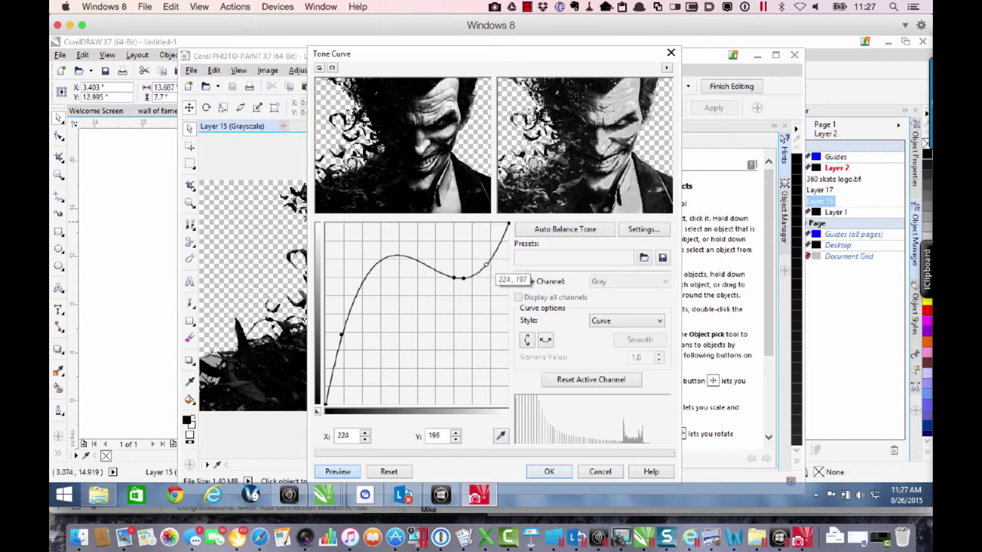
left_click_drag(487, 266, 481, 256)
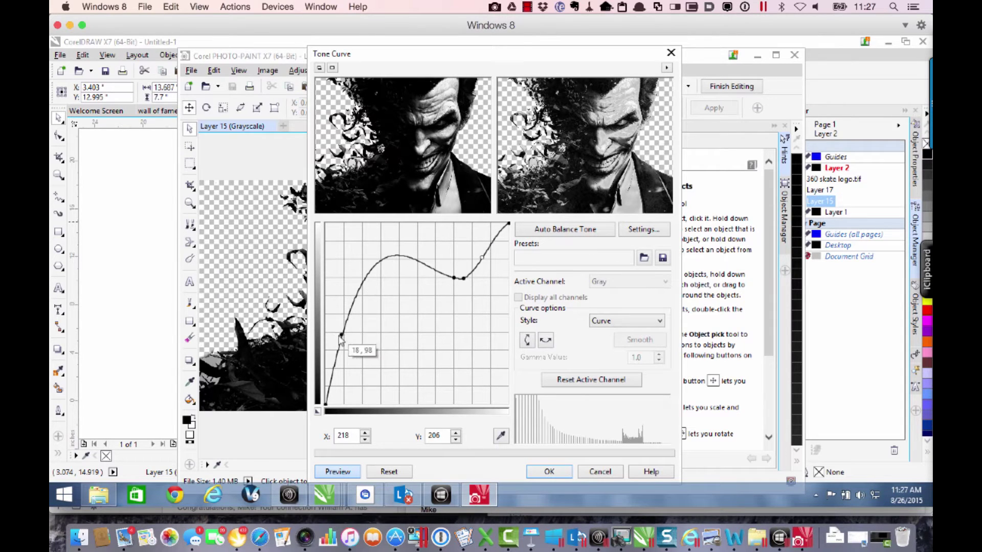
left_click_drag(341, 334, 338, 332)
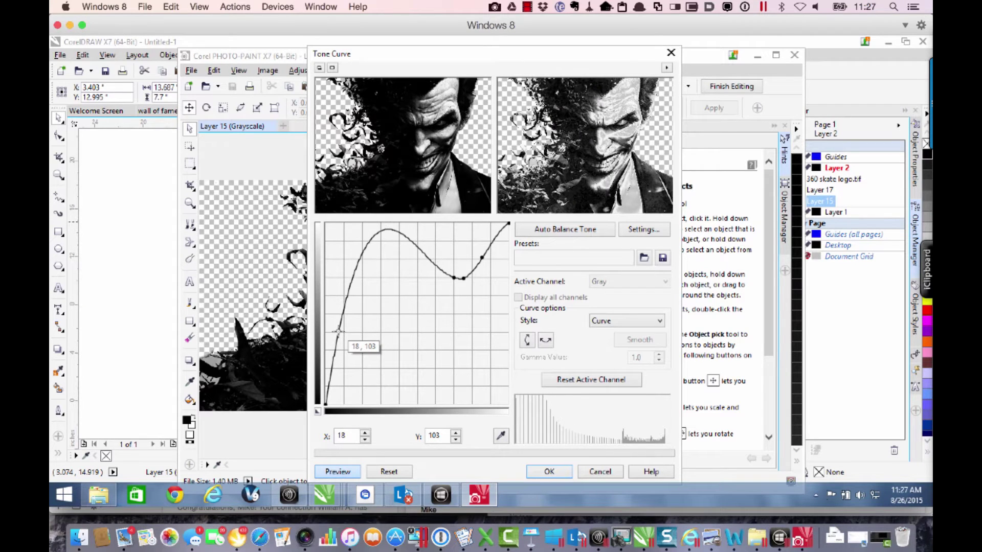
left_click(378, 231)
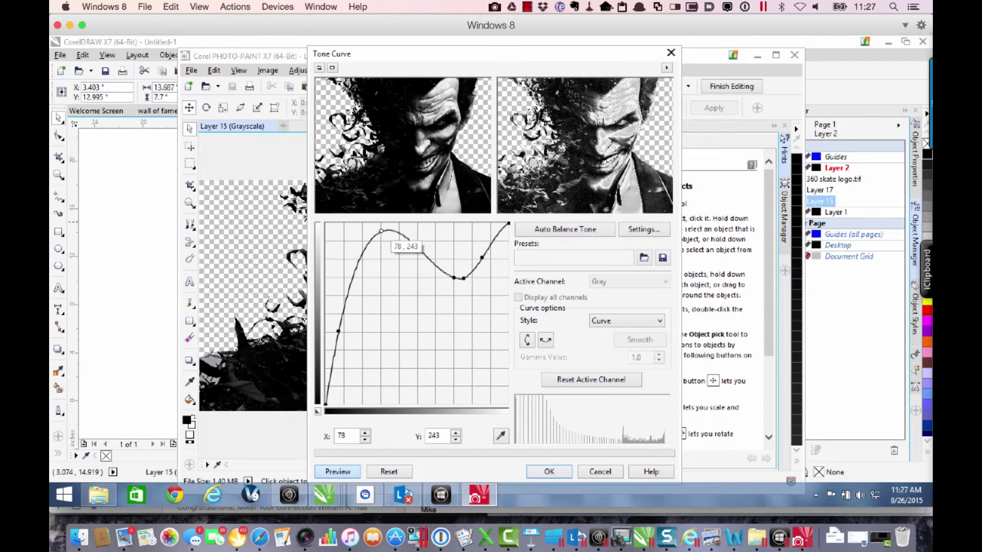
left_click_drag(377, 230, 376, 228)
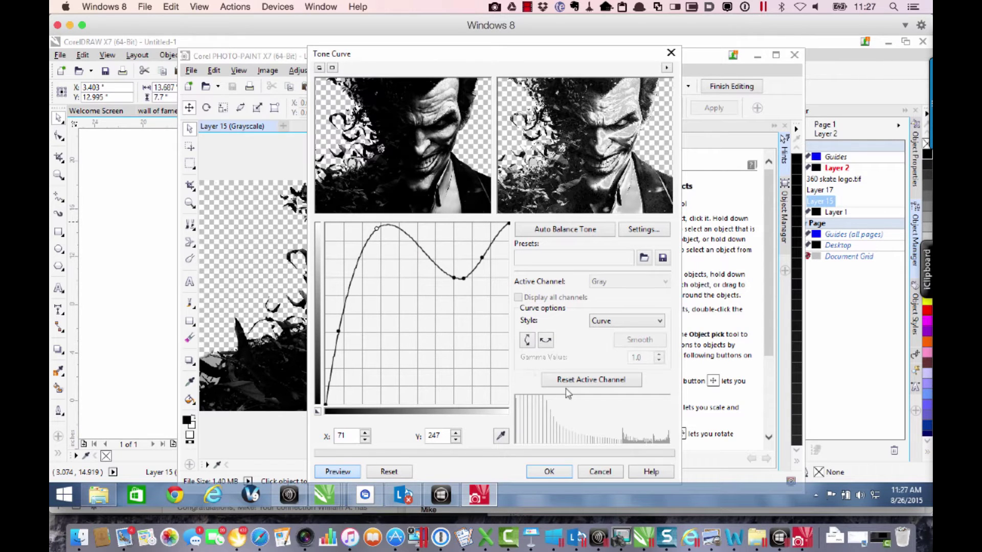
left_click(548, 473)
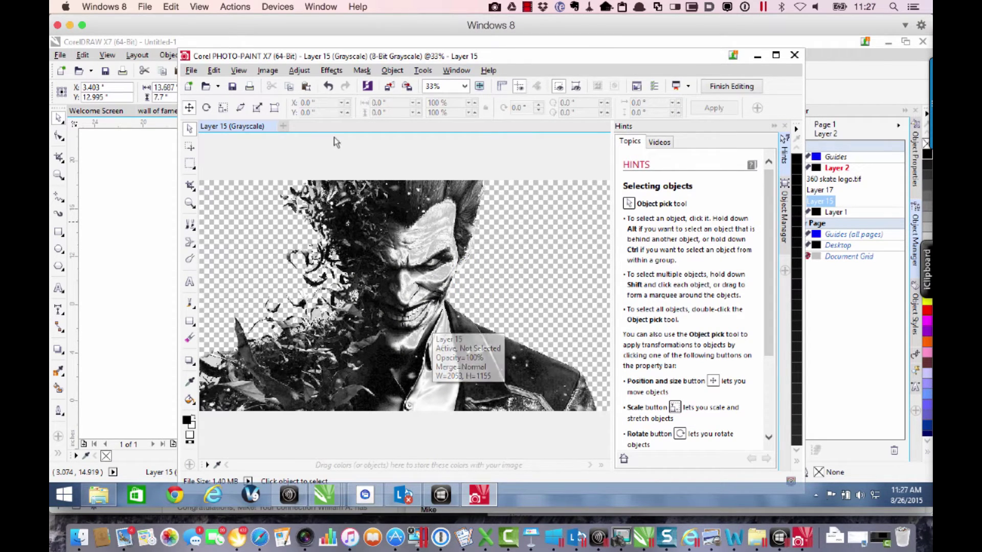
left_click(268, 71)
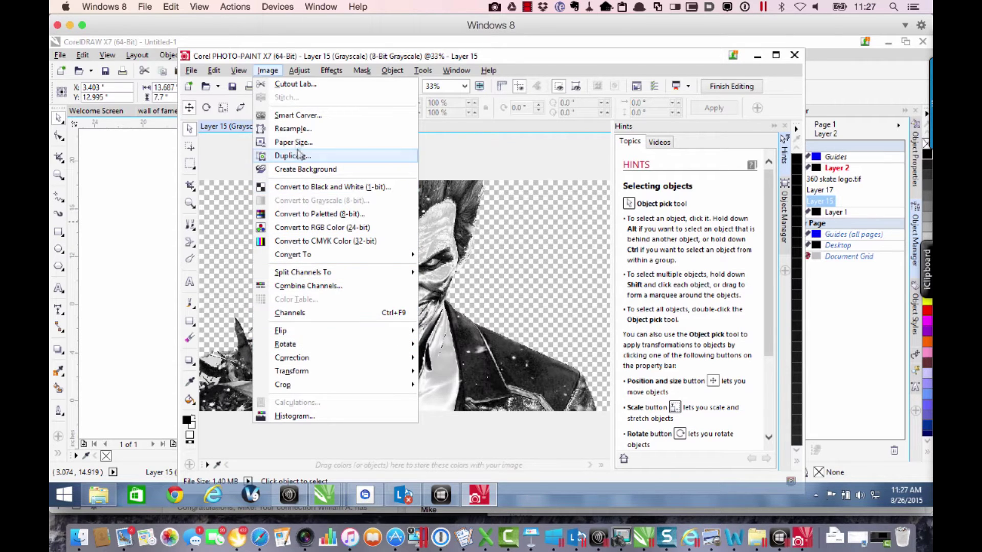
left_click(299, 71)
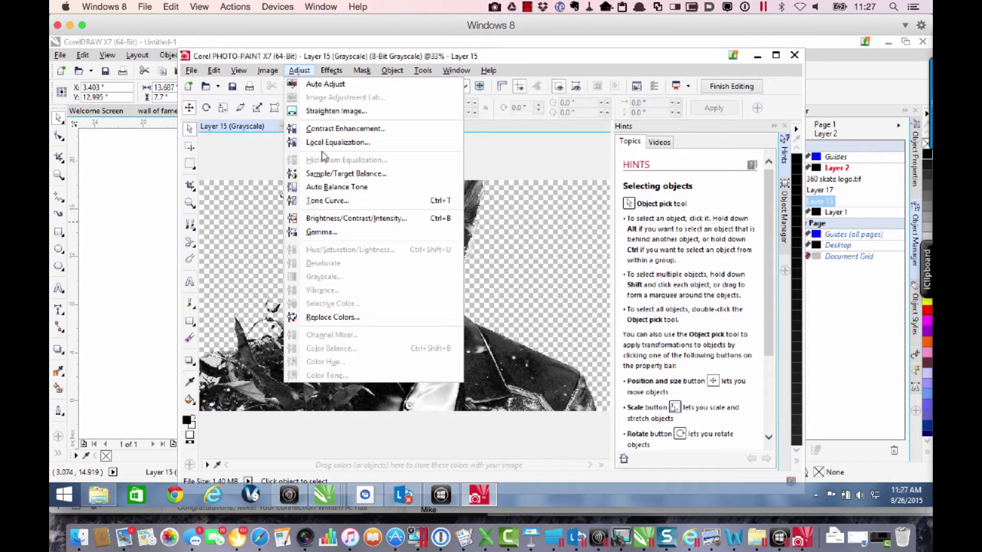
left_click(299, 70)
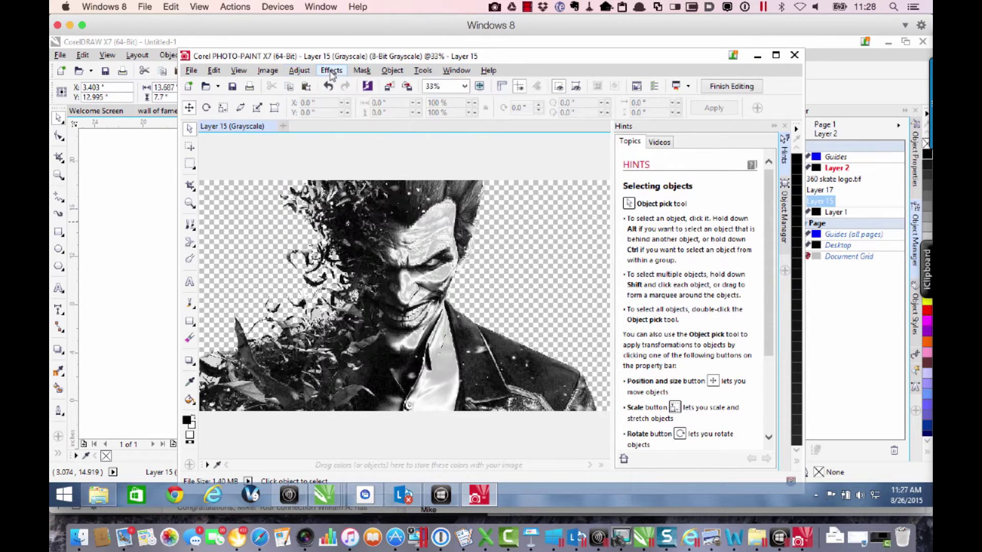
Apply Effects > Sharpen > Unsharp Mask at 500 percent with radius 7 to the Joker image
left_click(331, 71)
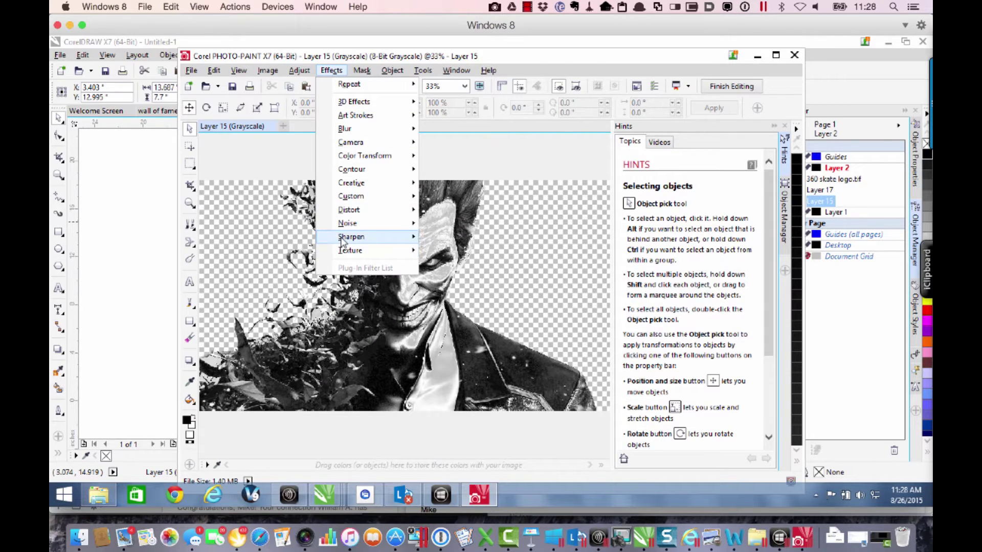
mouse_move(345, 240)
left_click(460, 292)
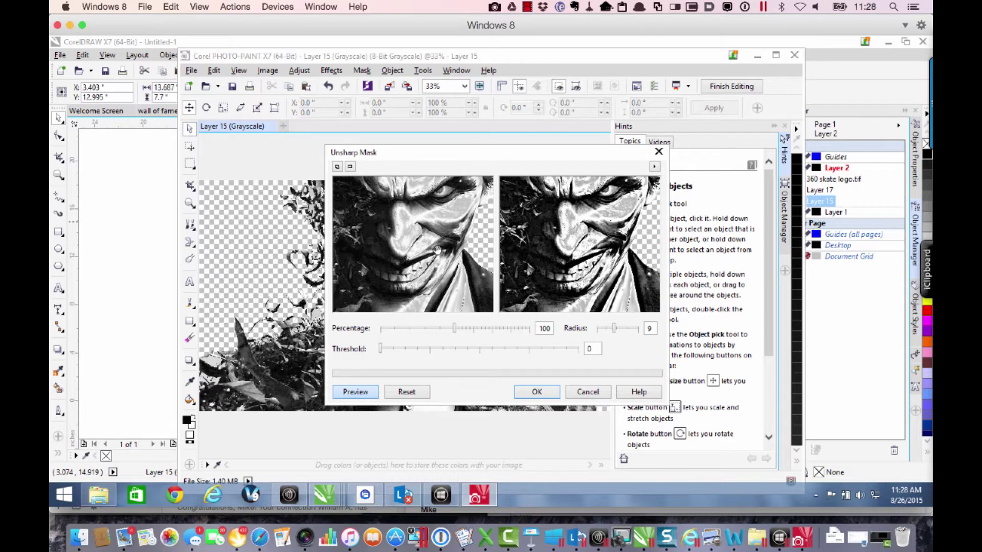
right_click(437, 249)
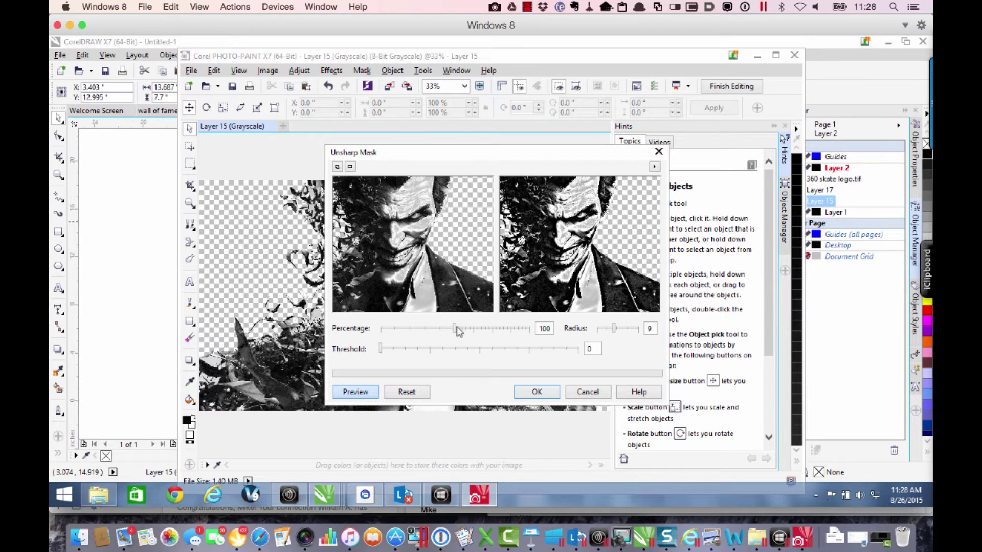
left_click_drag(453, 328, 517, 329)
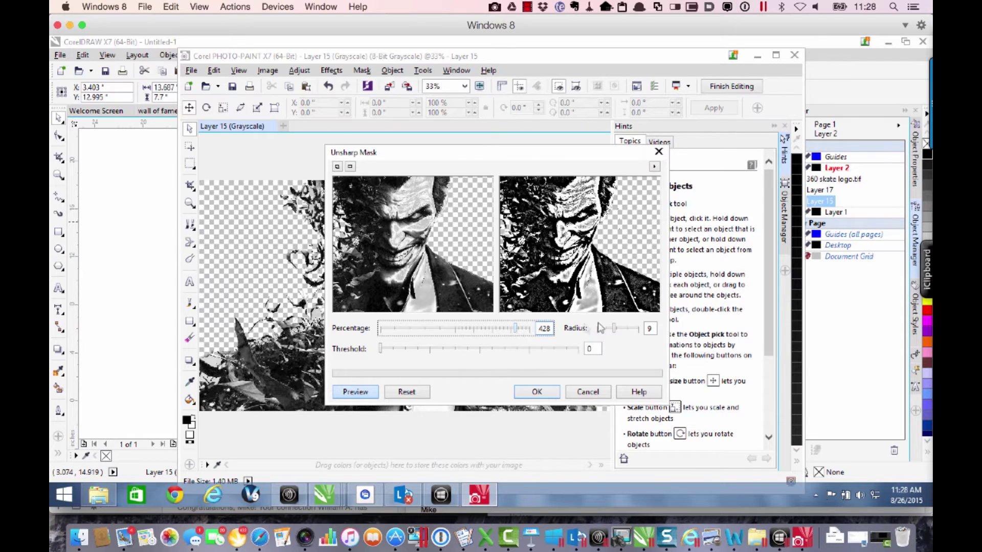
left_click(615, 331)
left_click_drag(616, 332, 617, 332)
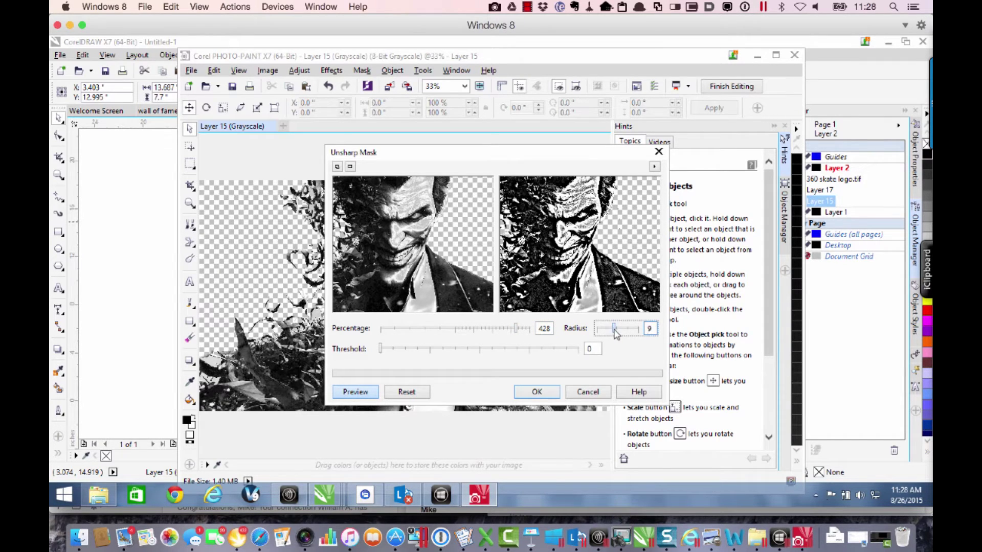
left_click_drag(515, 329, 538, 332)
left_click(532, 391)
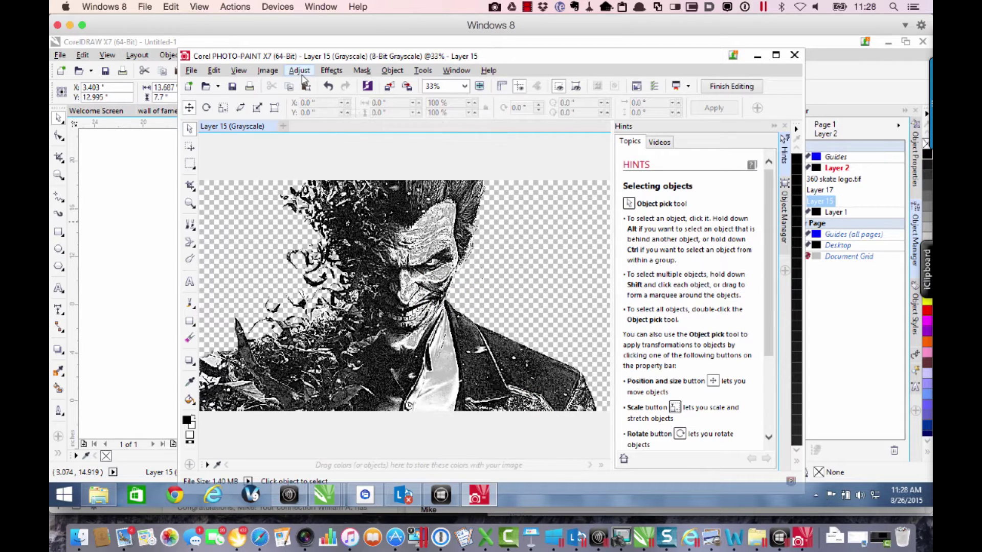
Convert the Joker layer to 1-bit black and white with Stucki dithering at intensity 98, without flattening
left_click(275, 73)
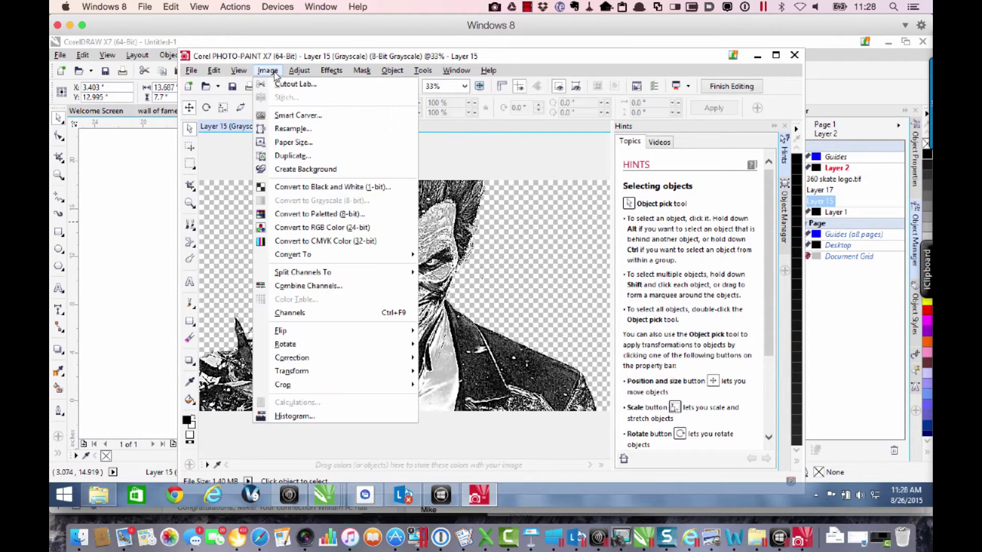
left_click(286, 187)
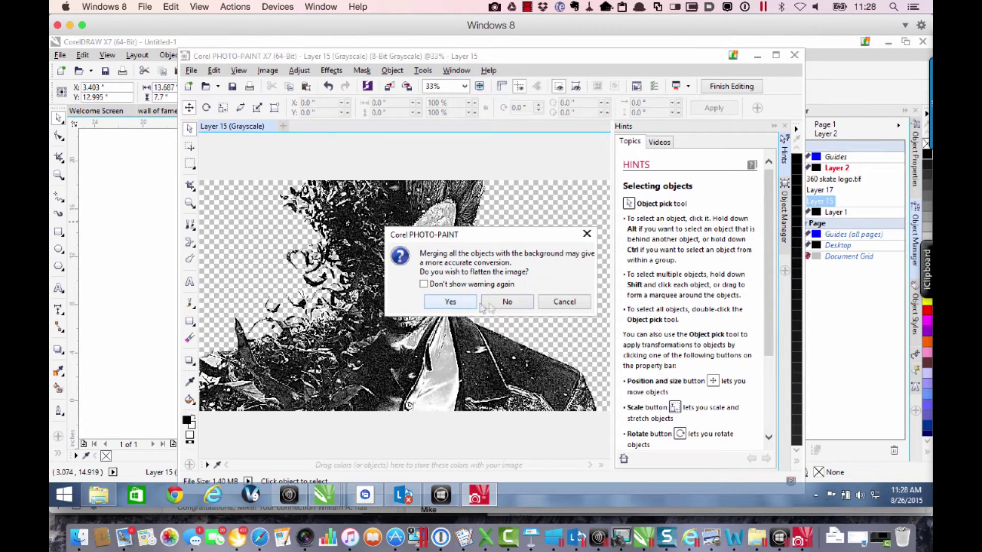
left_click(503, 302)
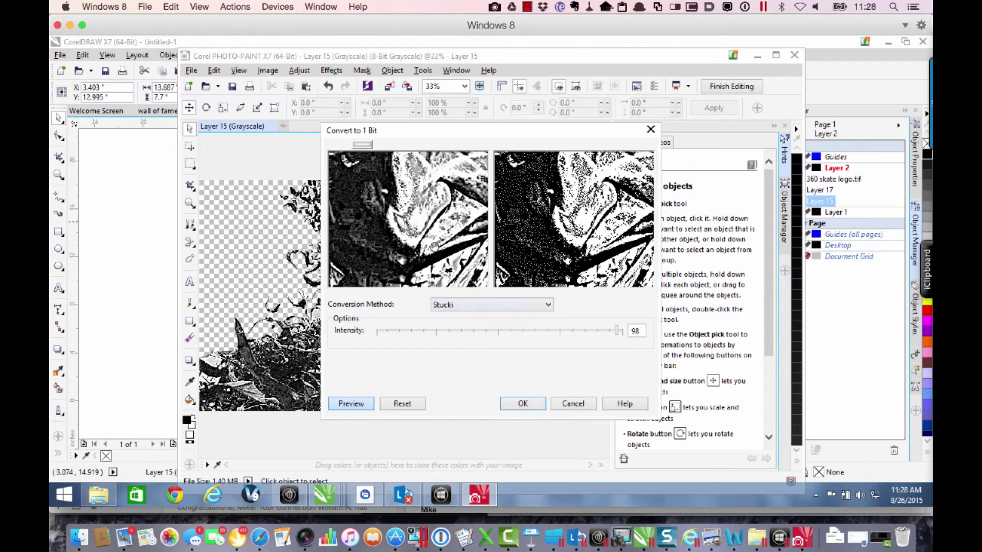
left_click_drag(434, 247, 437, 227)
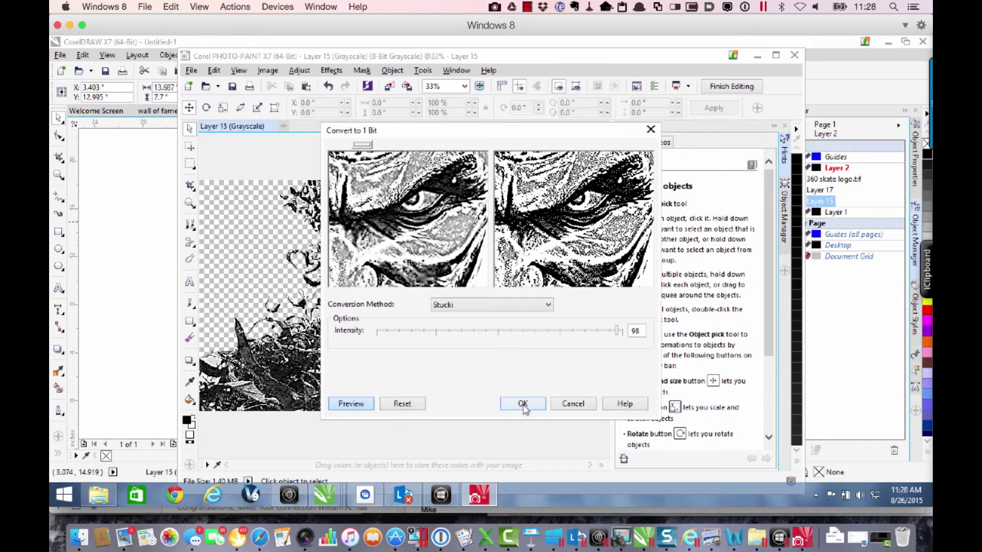
left_click(522, 404)
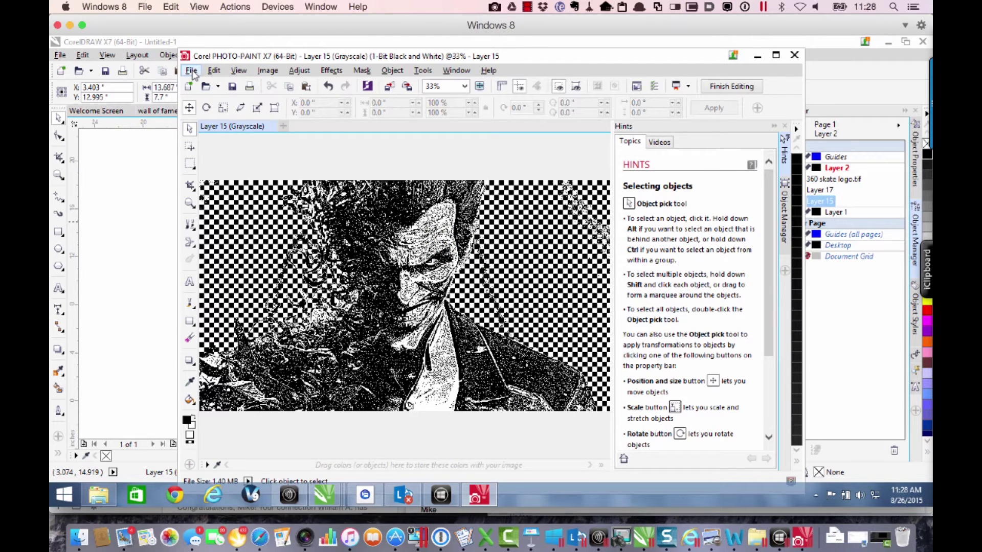
Save the converted bitmap back to the CorelDRAW layout and close PHOTO-PAINT
left_click(192, 71)
left_click(207, 170)
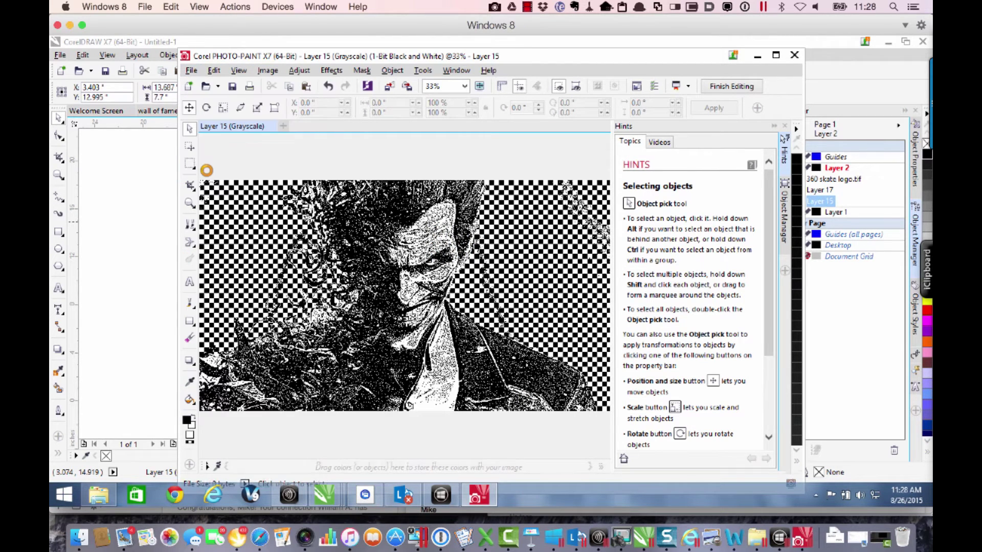
left_click(794, 56)
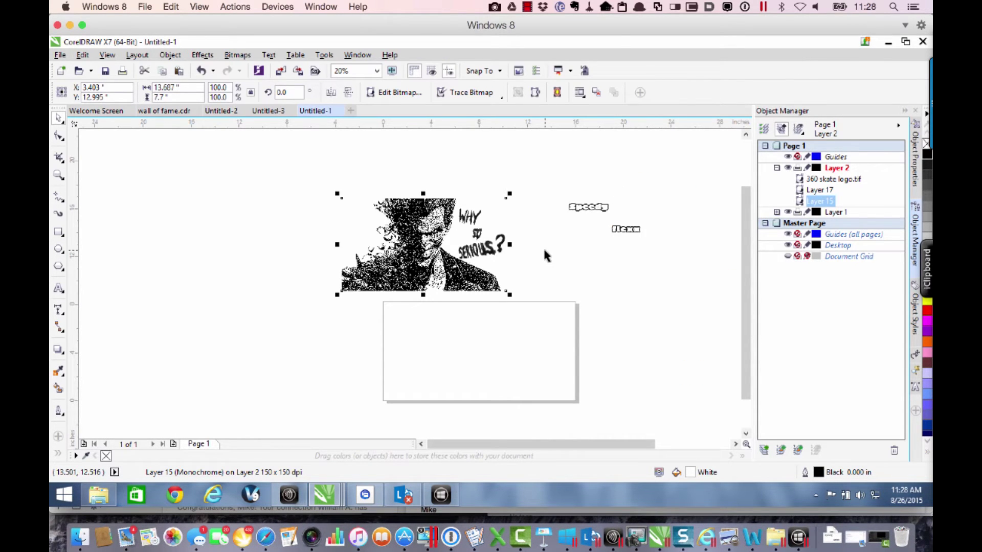
Deselect and then reselect the now-monochrome Joker bitmap on the CorelDRAW page
left_click(546, 252)
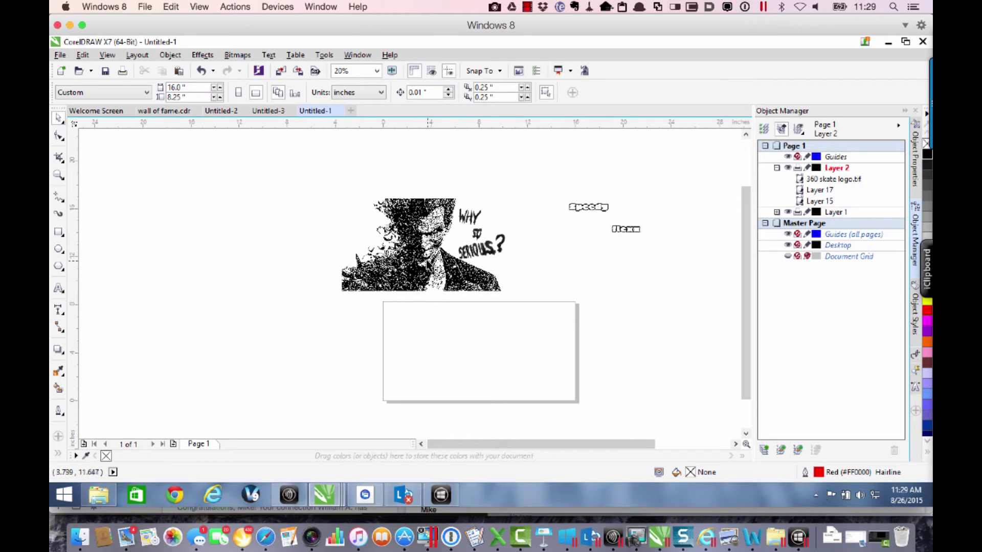
left_click(429, 264)
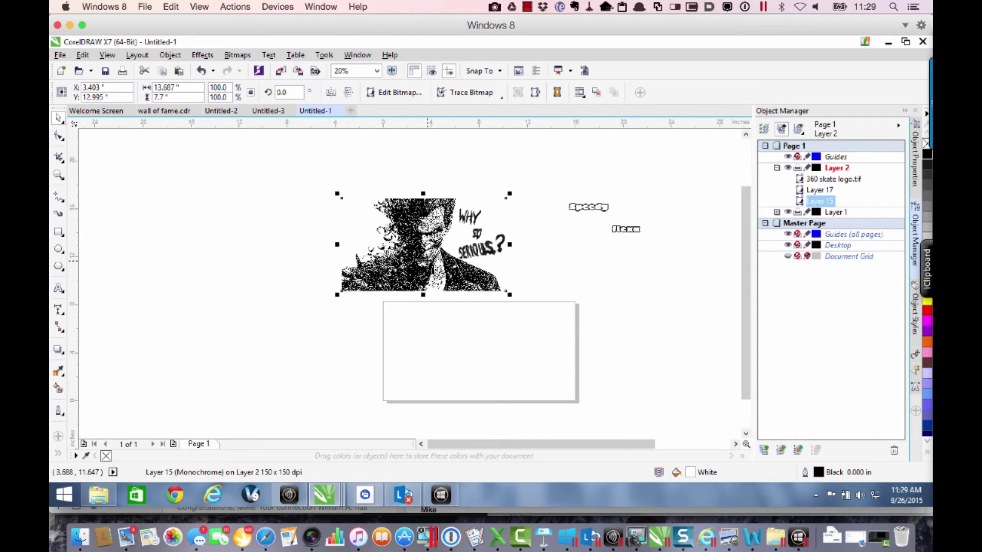
Centre and enlarge the Joker bitmap to 117 percent, then drag the Why So Serious? text onto its right
key("p")
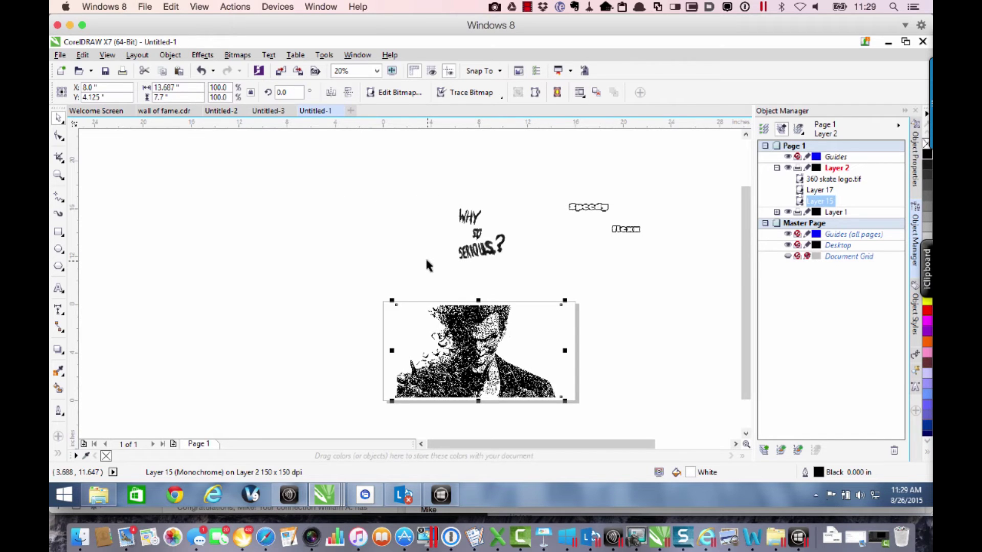
left_click_drag(565, 300, 579, 291)
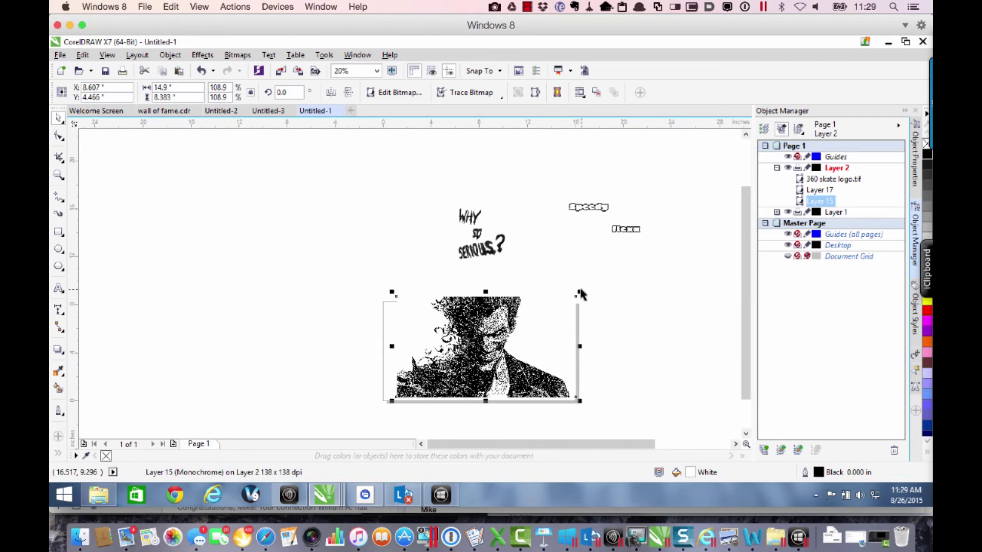
key("p")
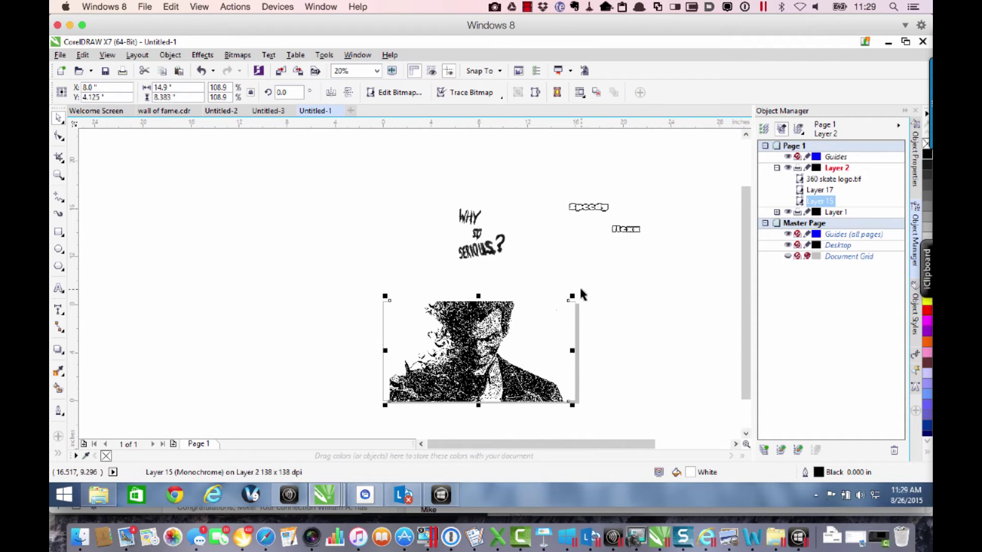
left_click_drag(572, 296, 584, 288)
key("p")
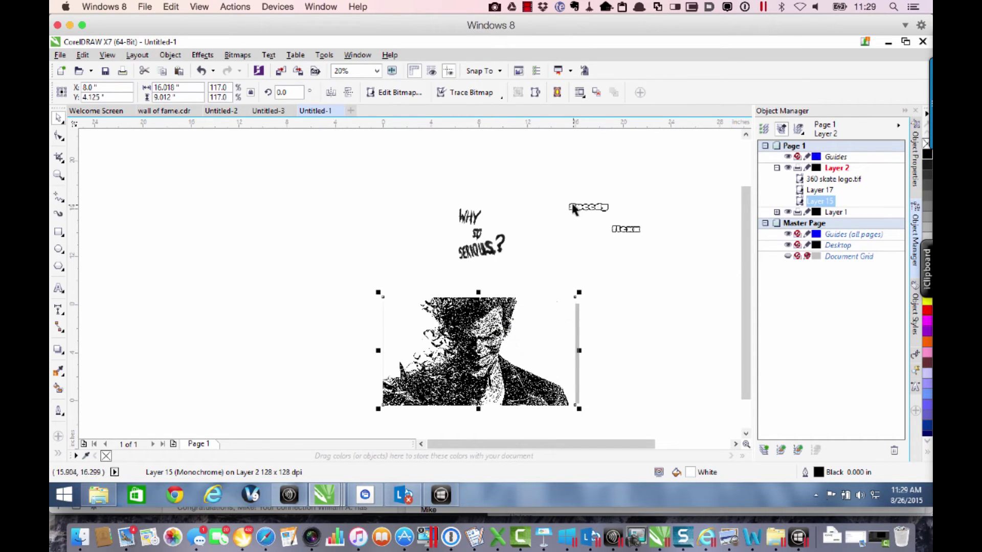
left_click(481, 237)
left_click_drag(485, 248, 543, 338)
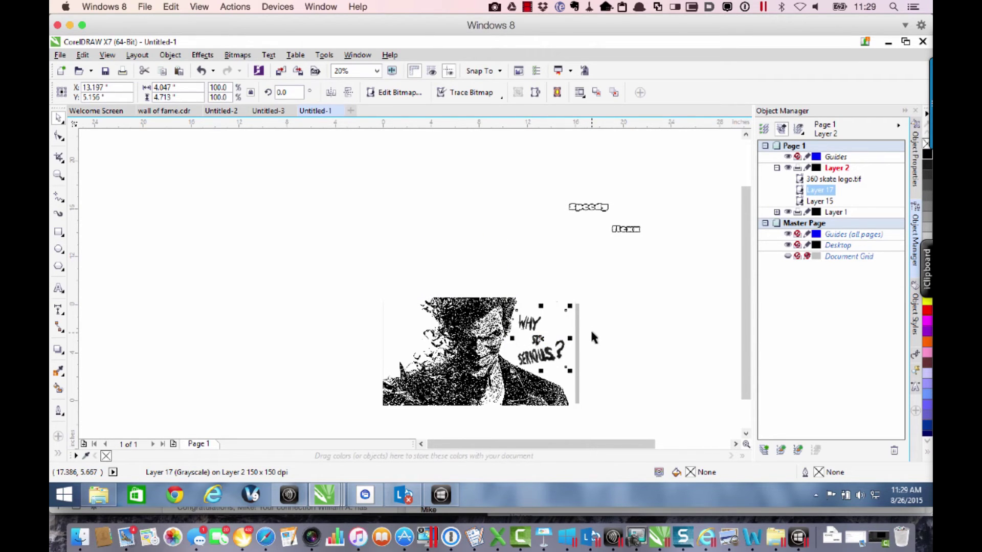
Nudge the Why So Serious? text right and up, then move the 360 skate logo to the image's lower left
key("Right")
key("Up")
key("Up")
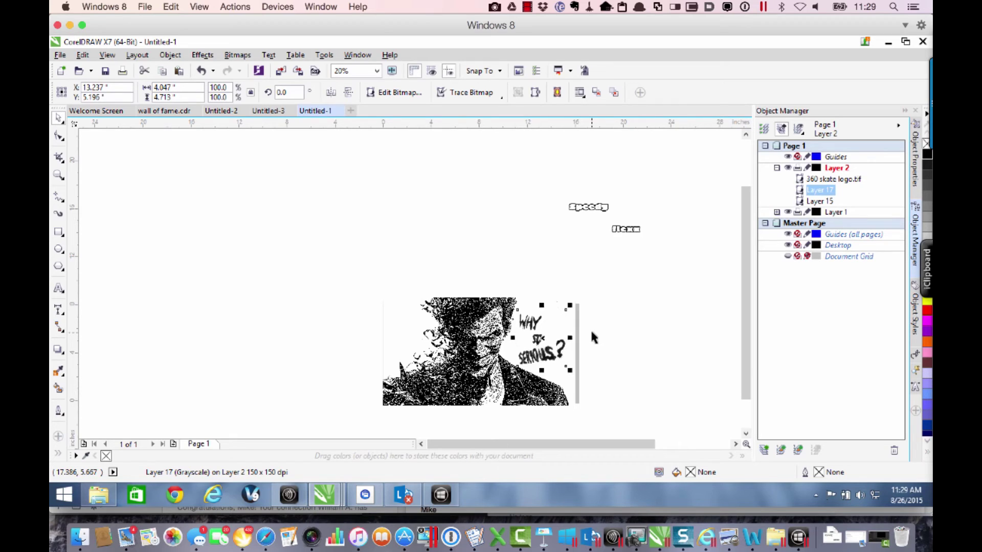
left_click(598, 212)
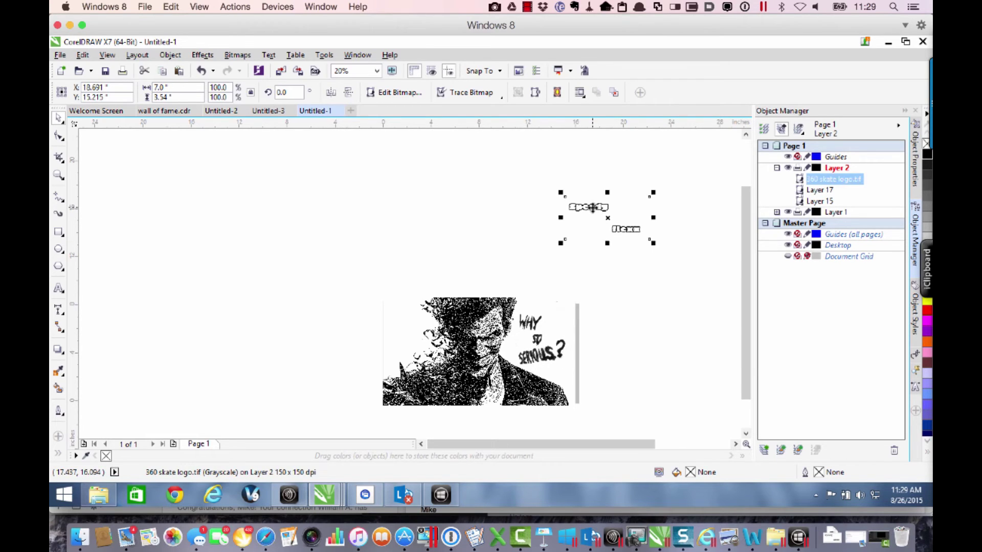
left_click_drag(606, 217, 424, 383)
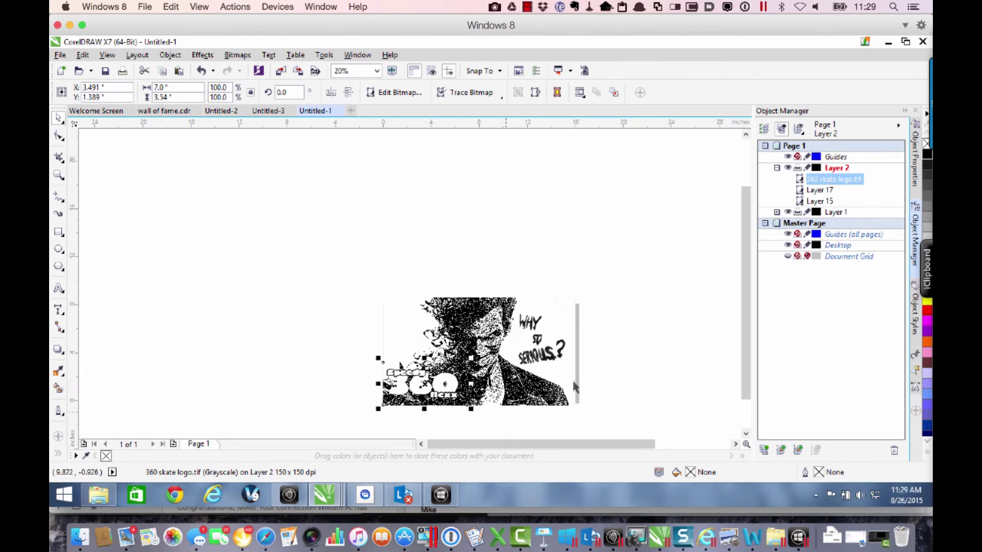
left_click(624, 358)
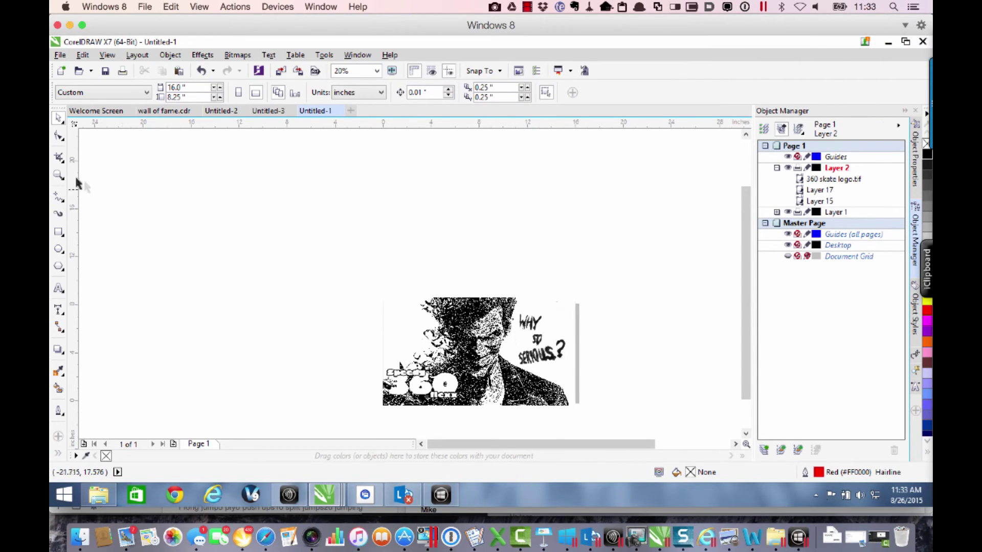
Marquee-zoom into the Joker image with the Zoom tool, then return to the Pick tool
left_click(58, 180)
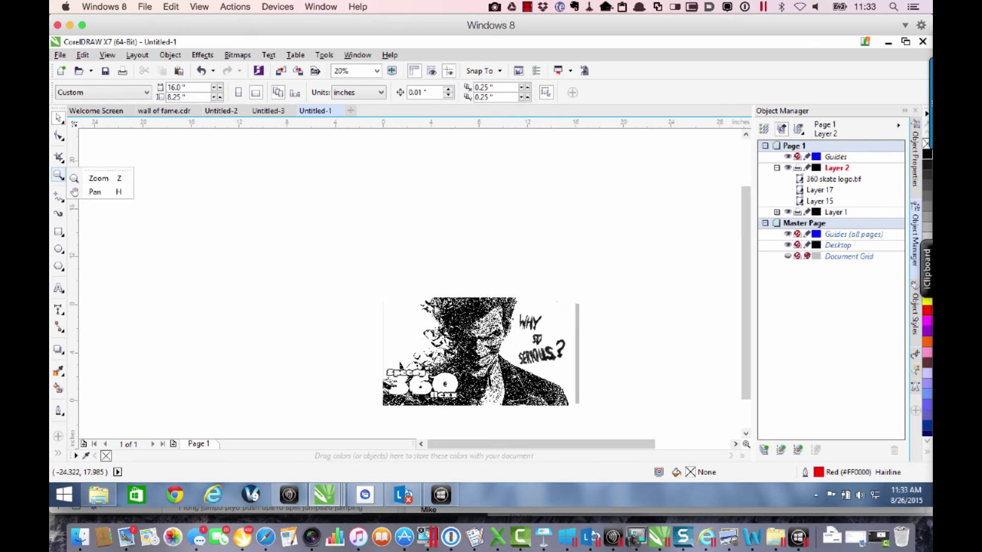
left_click(97, 178)
left_click_drag(373, 281, 593, 328)
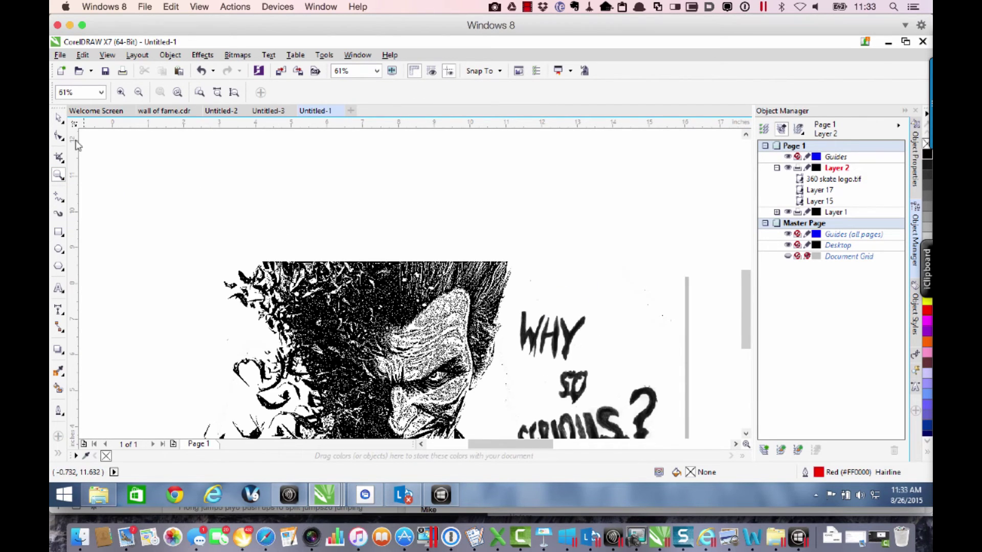
left_click(60, 120)
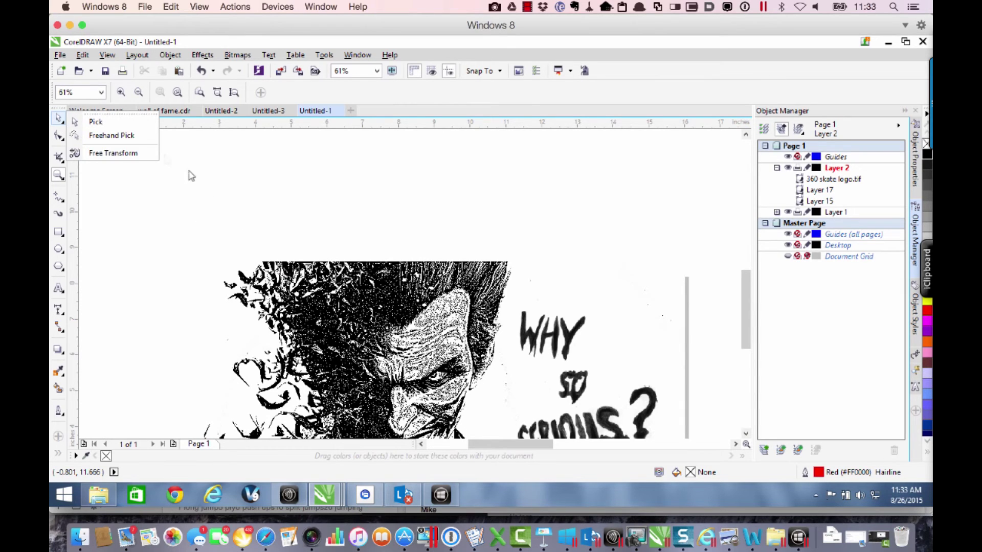
left_click(117, 121)
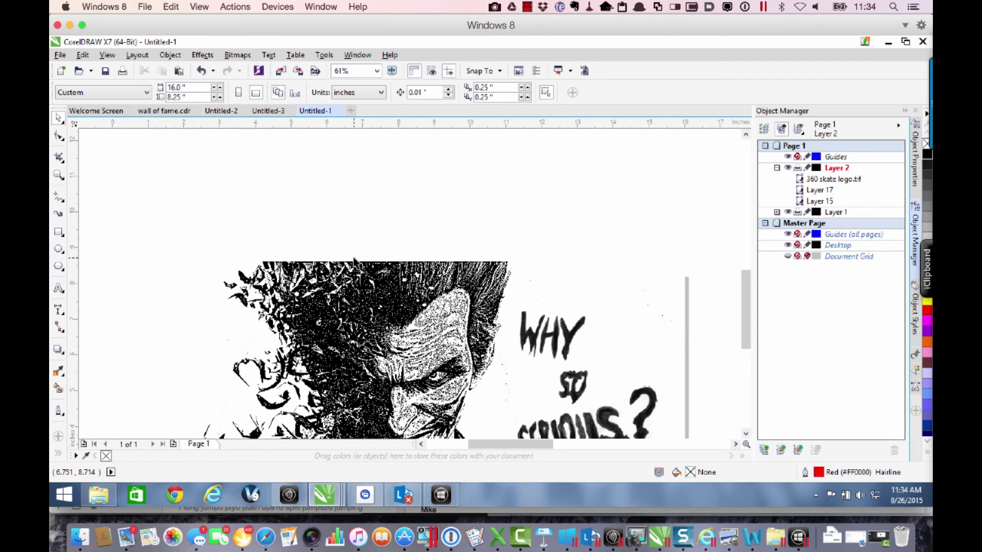
Drag horizontal guidelines from the ruler to −0.091 in at the bottom and 8.233 in at the top
left_click_drag(746, 334, 747, 384)
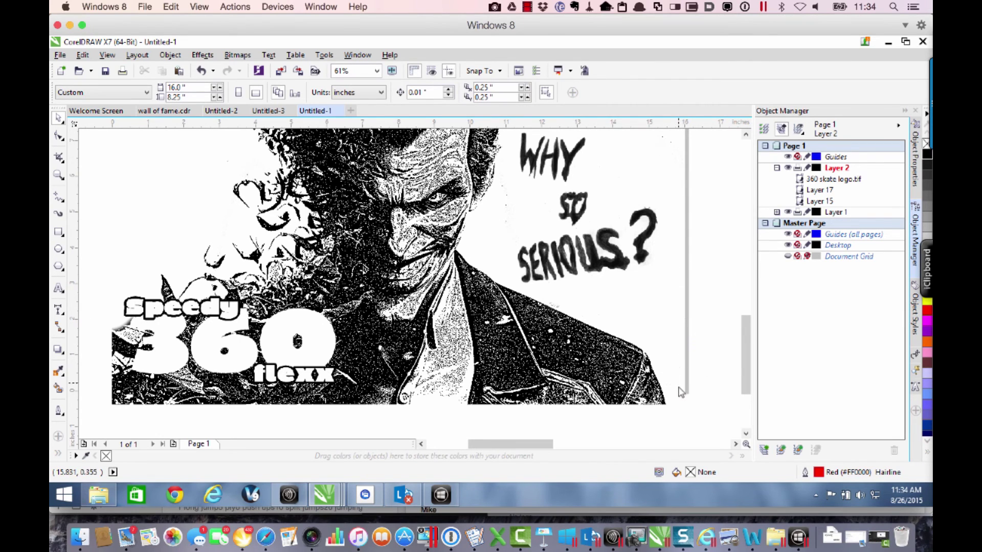
left_click_drag(680, 398, 679, 398)
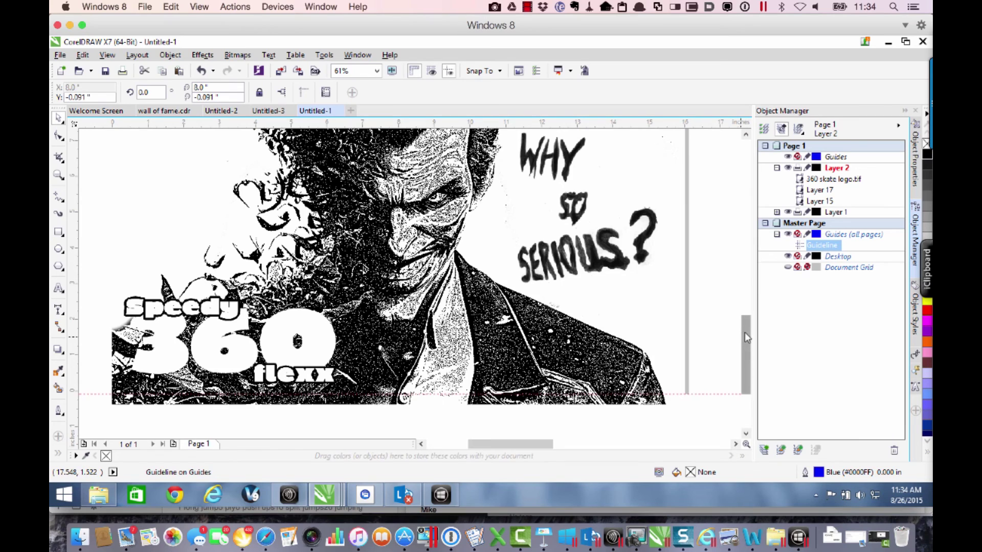
left_click_drag(745, 332, 745, 292)
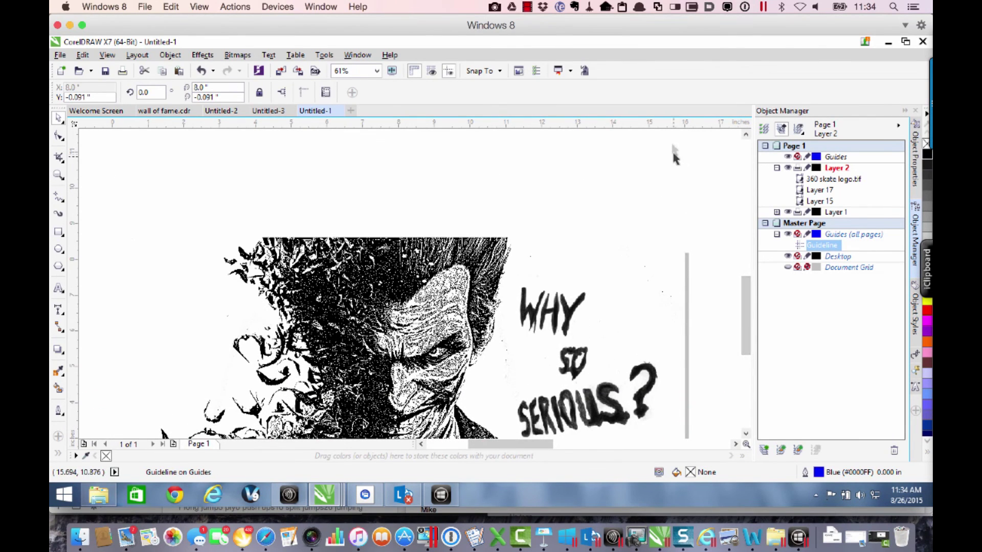
left_click_drag(666, 125, 675, 250)
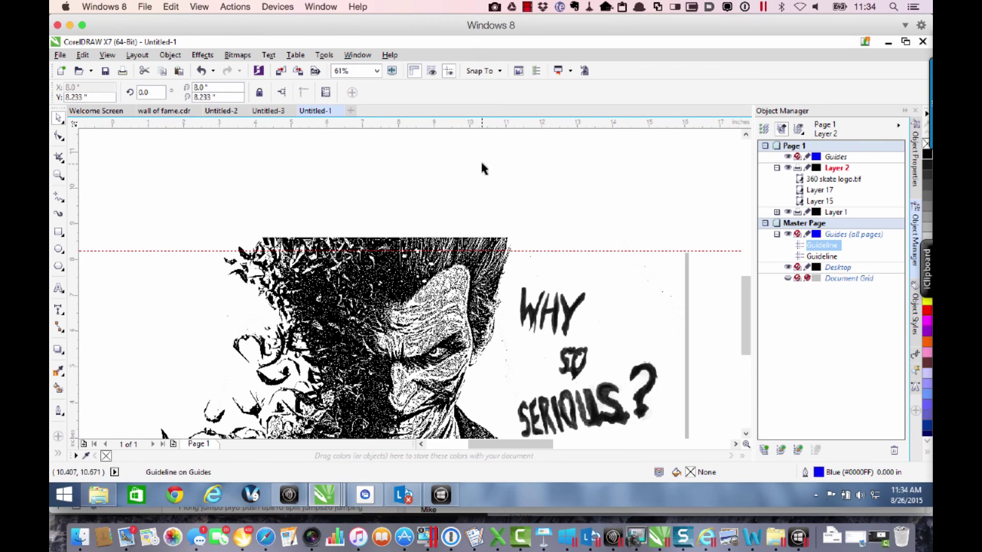